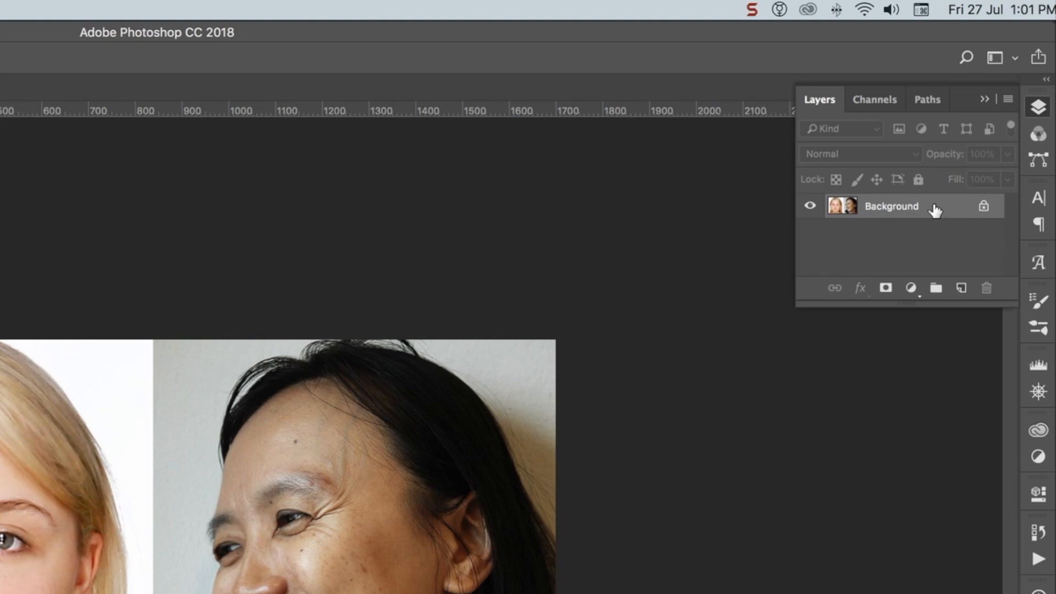
# Step: Add an empty layer above the Background and set the Spot Healing Brush mode to Lighten
pyautogui.click(961, 292)
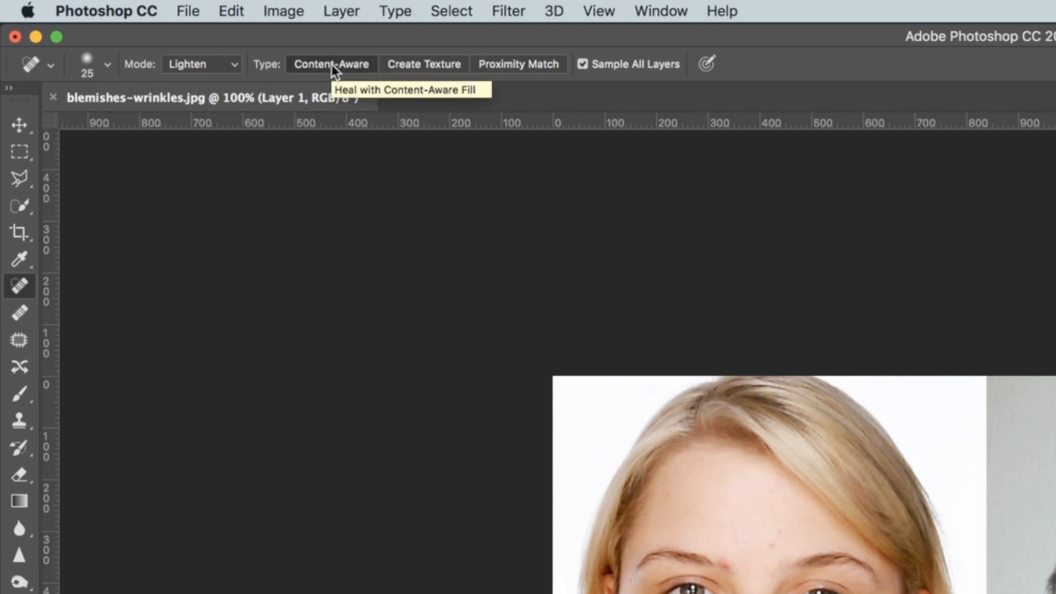
pyautogui.click(234, 66)
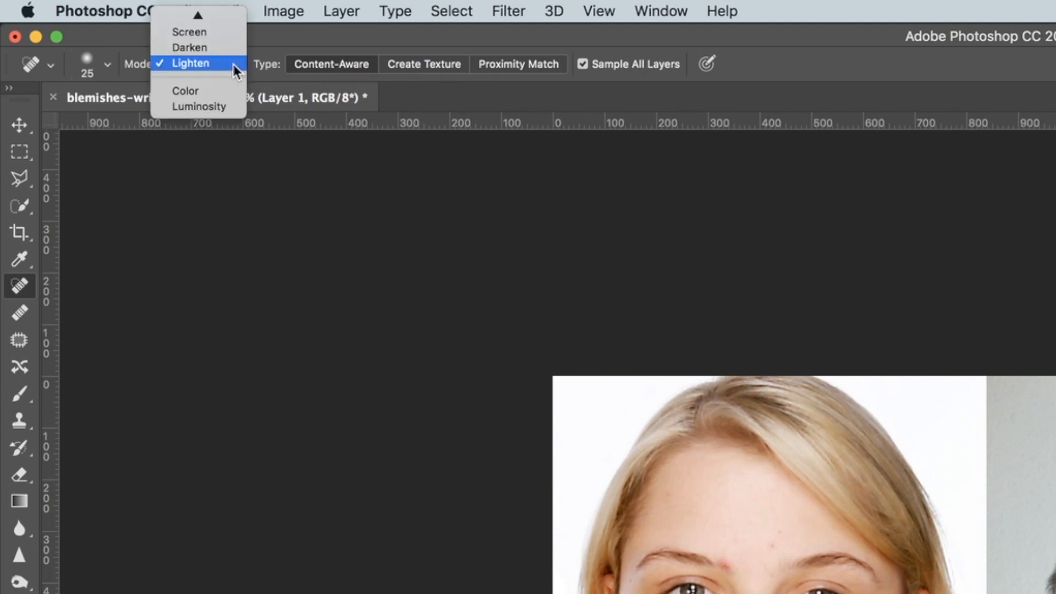
pyautogui.click(233, 65)
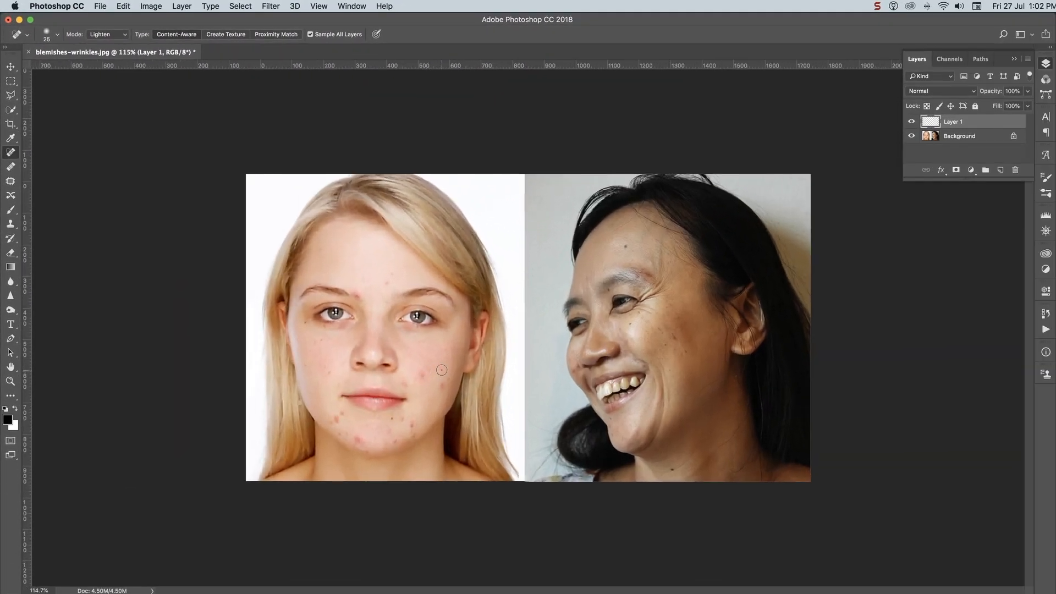
# Step: Heal the red blemishes on the blonde woman's cheek and the side of her chin on Layer 1
pyautogui.scroll(5, 442, 370)
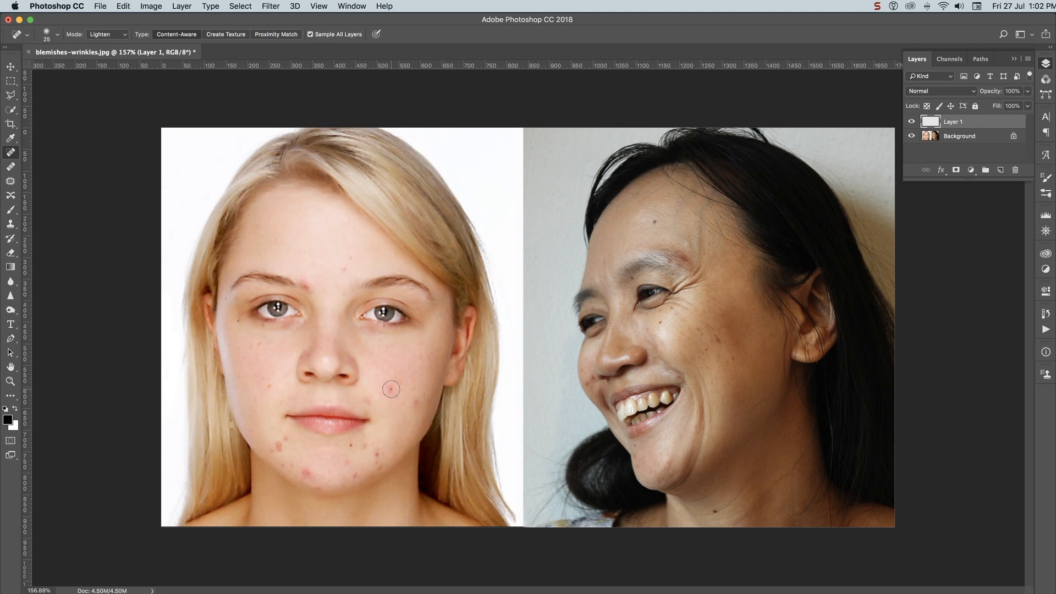
pyautogui.click(391, 389)
pyautogui.click(391, 388)
pyautogui.click(416, 401)
pyautogui.moveTo(416, 401); pyautogui.dragTo(415, 403)
pyautogui.moveTo(378, 455); pyautogui.dragTo(377, 455)
# Step: Set the healing brush size to 20 and remove the blonde woman's chin mole and the spots on her forehead and other cheek
pyautogui.press('[')
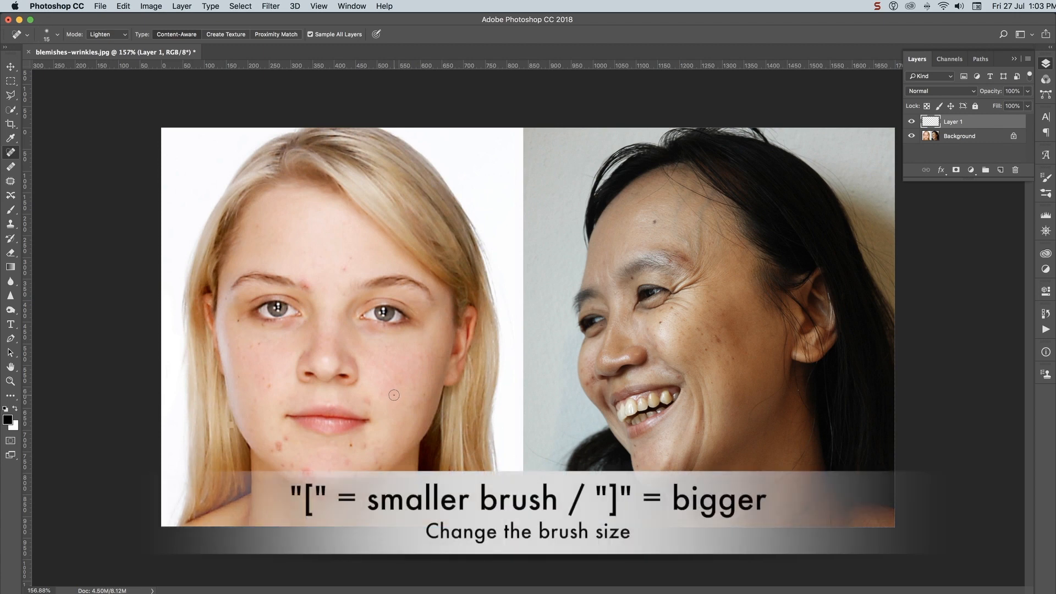
pyautogui.press(']')
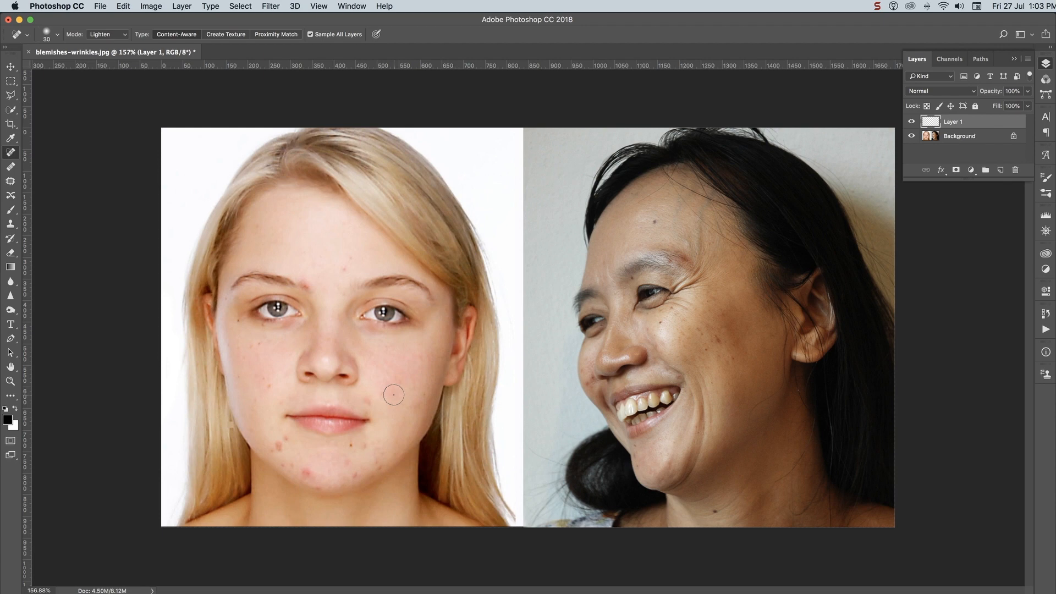
pyautogui.press('[')
pyautogui.press('[')
pyautogui.press(']')
pyautogui.click(351, 445)
pyautogui.click(352, 446)
pyautogui.moveTo(351, 446); pyautogui.dragTo(350, 443)
pyautogui.moveTo(345, 270); pyautogui.dragTo(351, 256)
pyautogui.moveTo(270, 388); pyautogui.dragTo(261, 376)
# Step: Heal the forehead lines and mole, the neck mole and a line beside the eye on the dark-haired woman
pyautogui.moveTo(681, 231); pyautogui.dragTo(681, 207)
pyautogui.moveTo(689, 249)
pyautogui.mouseDown()
pyautogui.moveTo(674, 215)
pyautogui.moveTo(689, 194)
pyautogui.mouseUp()
pyautogui.moveTo(651, 220); pyautogui.dragTo(654, 220)
pyautogui.moveTo(715, 512); pyautogui.dragTo(714, 511)
pyautogui.moveTo(702, 309)
pyautogui.mouseDown()
pyautogui.moveTo(688, 313)
pyautogui.moveTo(682, 281)
pyautogui.mouseUp()
# Step: Heal the fine lines below the dark-haired woman's near eye with a smaller healing brush
pyautogui.scroll(5, 683, 305)
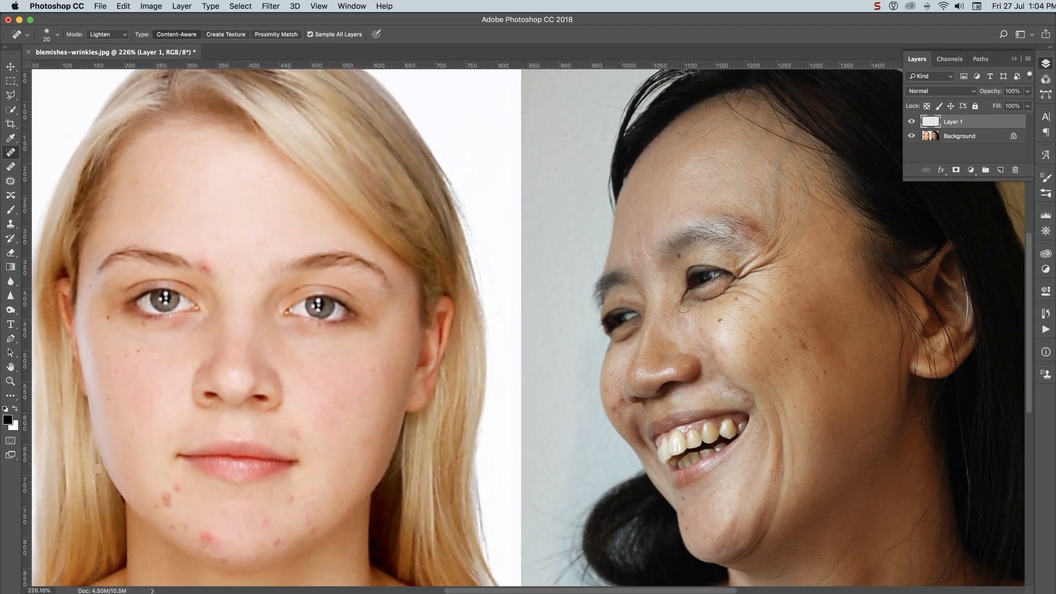
pyautogui.hscroll(5, 683, 306)
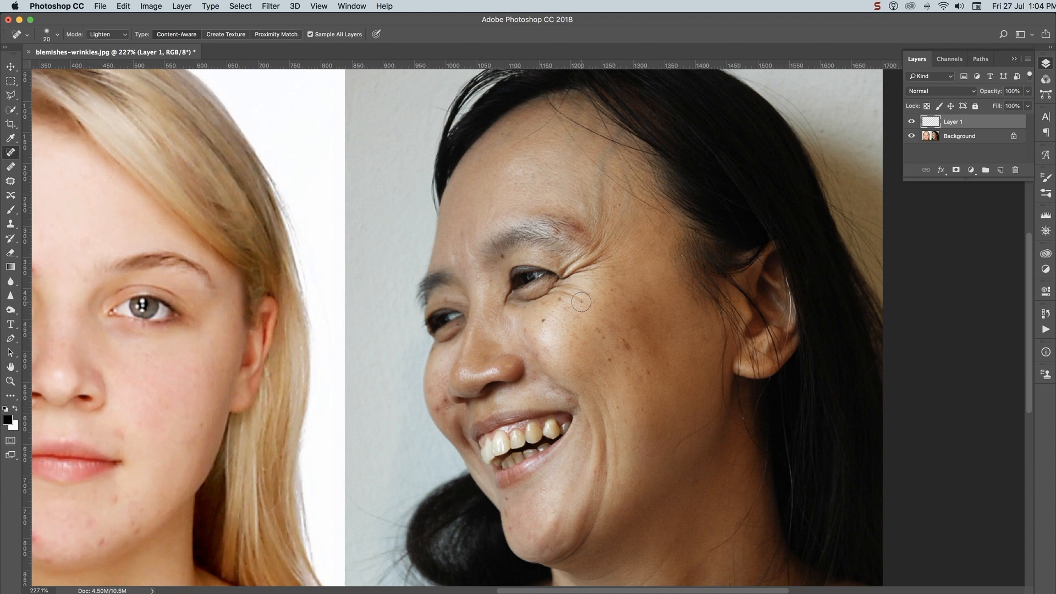
pyautogui.press('[')
pyautogui.moveTo(582, 300); pyautogui.dragTo(549, 294)
pyautogui.moveTo(588, 294); pyautogui.dragTo(554, 288)
# Step: Heal the crow's-feet wrinkles at the outer corner of the dark-haired woman's near eye
pyautogui.click(576, 264)
pyautogui.click(575, 274)
pyautogui.moveTo(560, 274); pyautogui.dragTo(574, 272)
pyautogui.moveTo(602, 253); pyautogui.dragTo(567, 276)
pyautogui.moveTo(562, 278); pyautogui.dragTo(560, 279)
pyautogui.moveTo(587, 281); pyautogui.dragTo(581, 275)
# Step: Switch the healing mode to Darken and brush over the bright wrinkle highlights at the eye corner with size 15
pyautogui.click(124, 35)
pyautogui.click(121, 25)
pyautogui.press(']')
pyautogui.moveTo(586, 256); pyautogui.dragTo(565, 278)
# Step: Set the healing mode back to Lighten and heal the wrinkle from the temple to the eye corner again
pyautogui.click(123, 34)
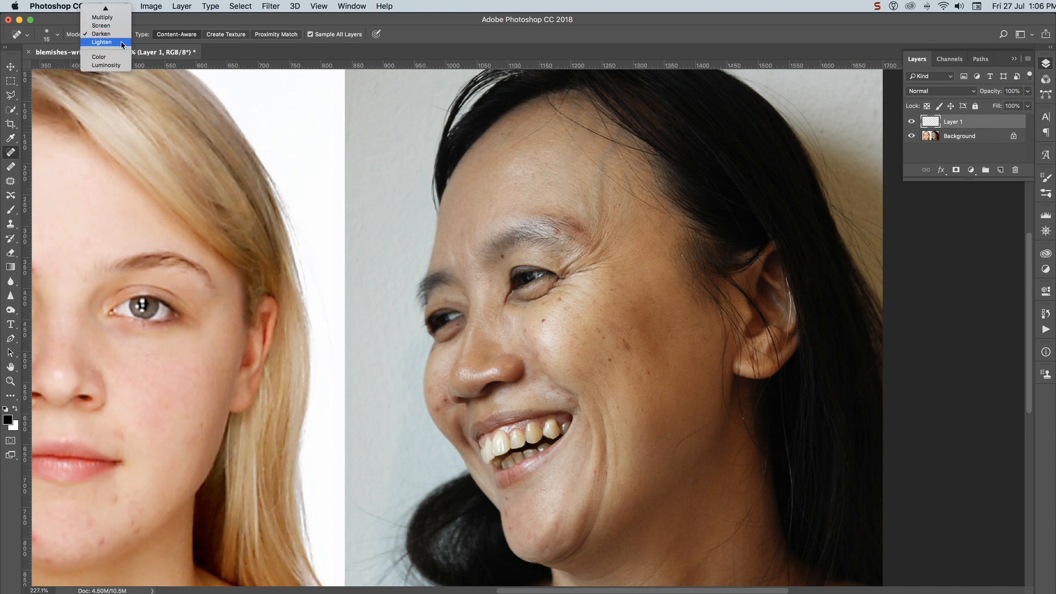
pyautogui.click(121, 42)
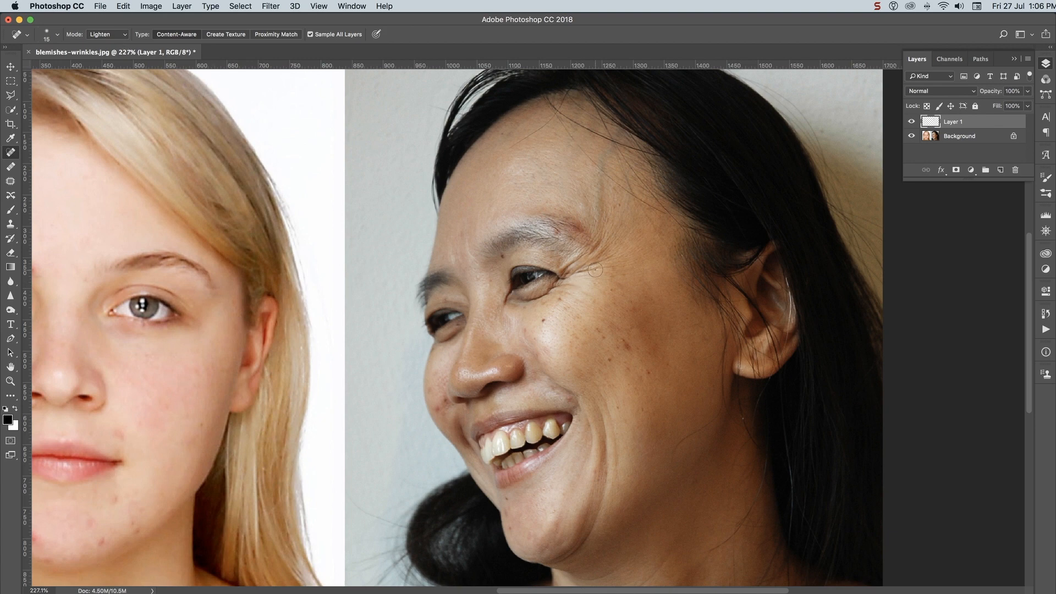
pyautogui.moveTo(602, 250); pyautogui.dragTo(567, 279)
pyautogui.press('super+1')
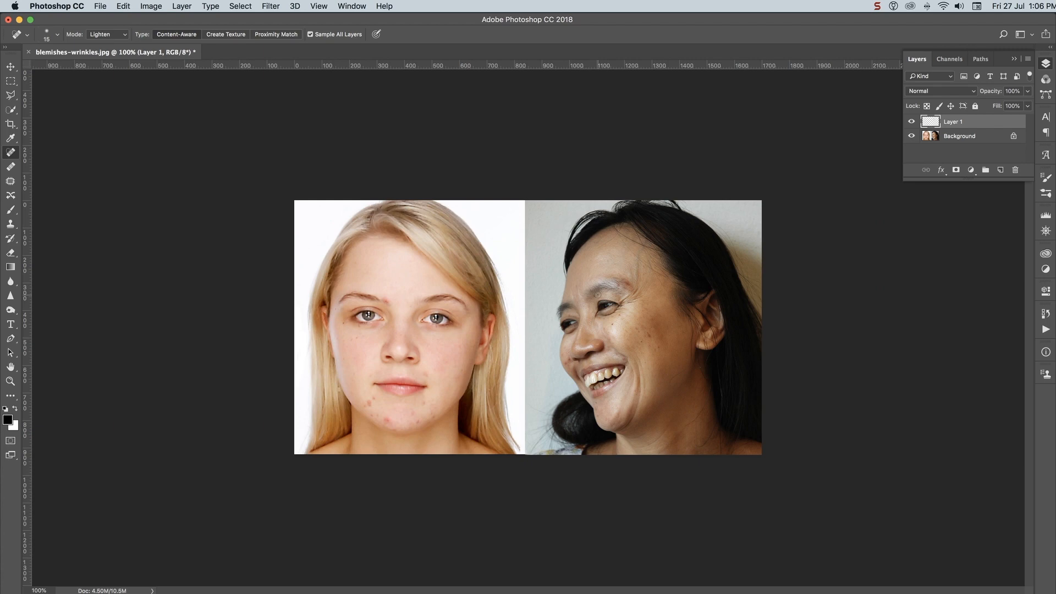
# Step: Switch to the Patch tool with its patch mode set to Normal
pyautogui.scroll(5, 598, 293)
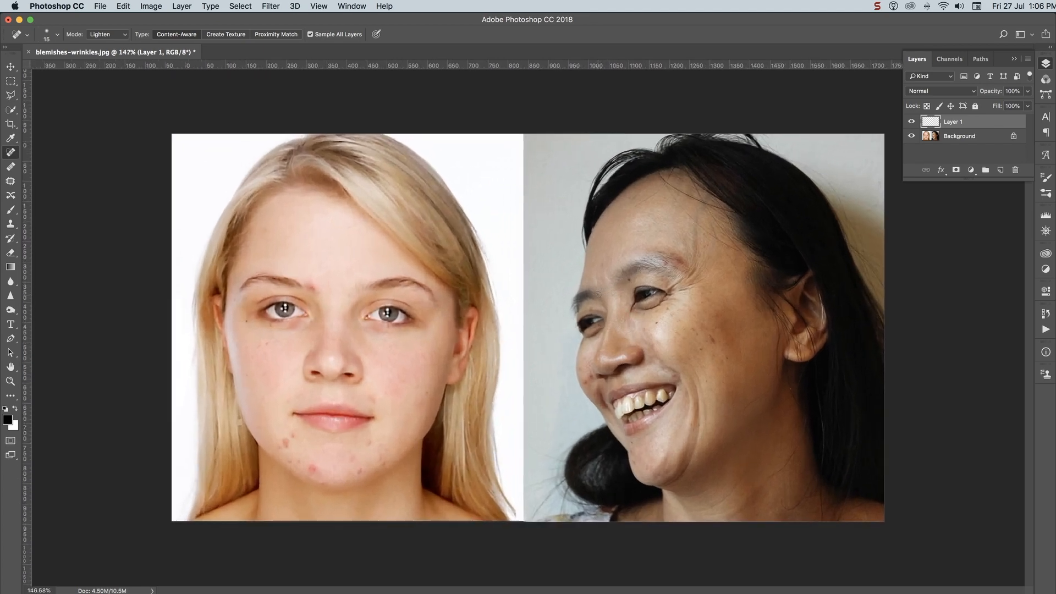
pyautogui.scroll(2, 598, 293)
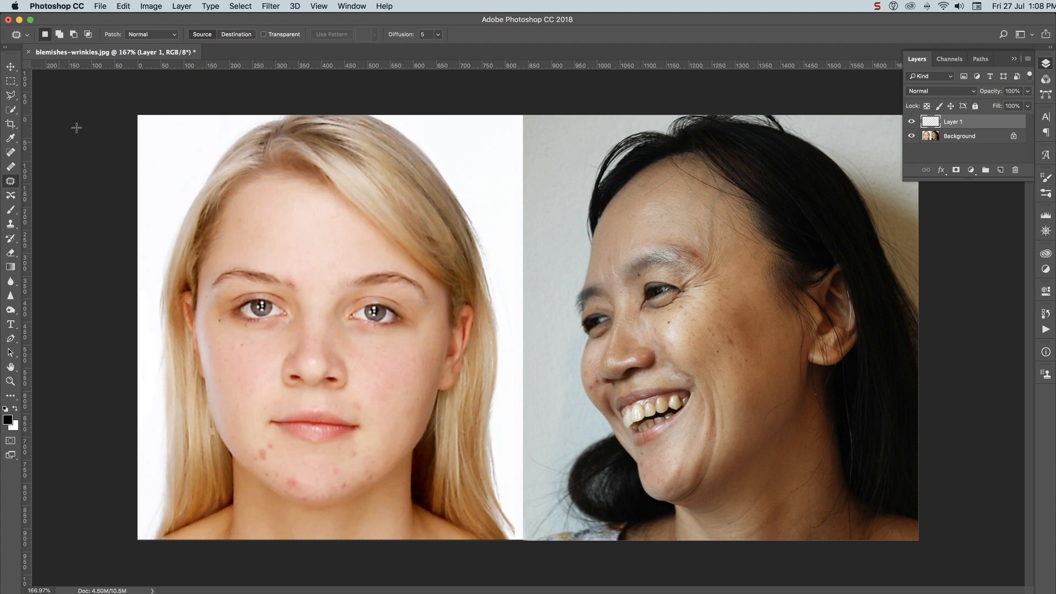
pyautogui.click(175, 36)
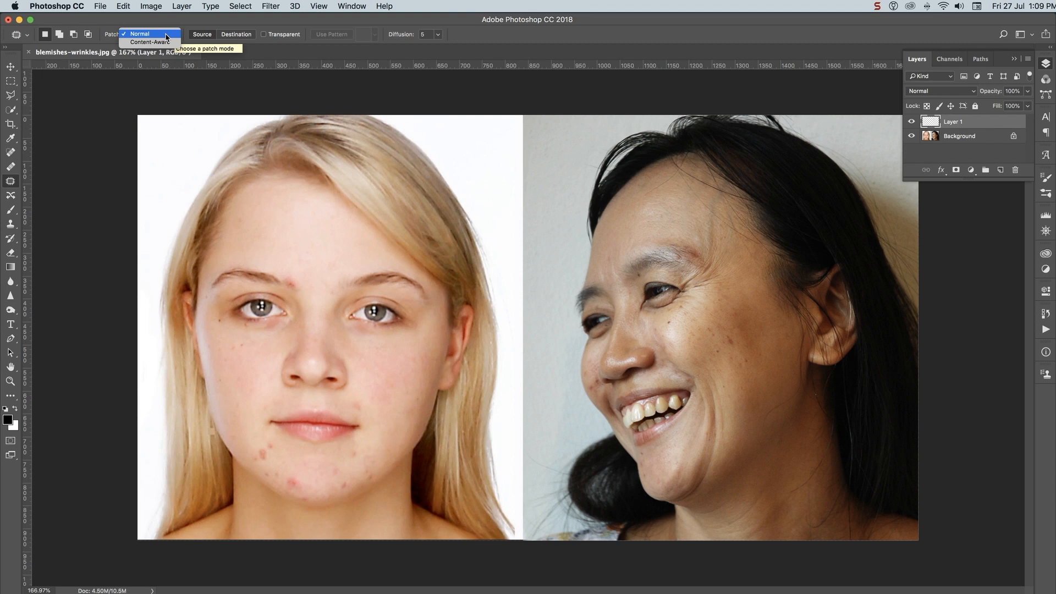
pyautogui.click(166, 37)
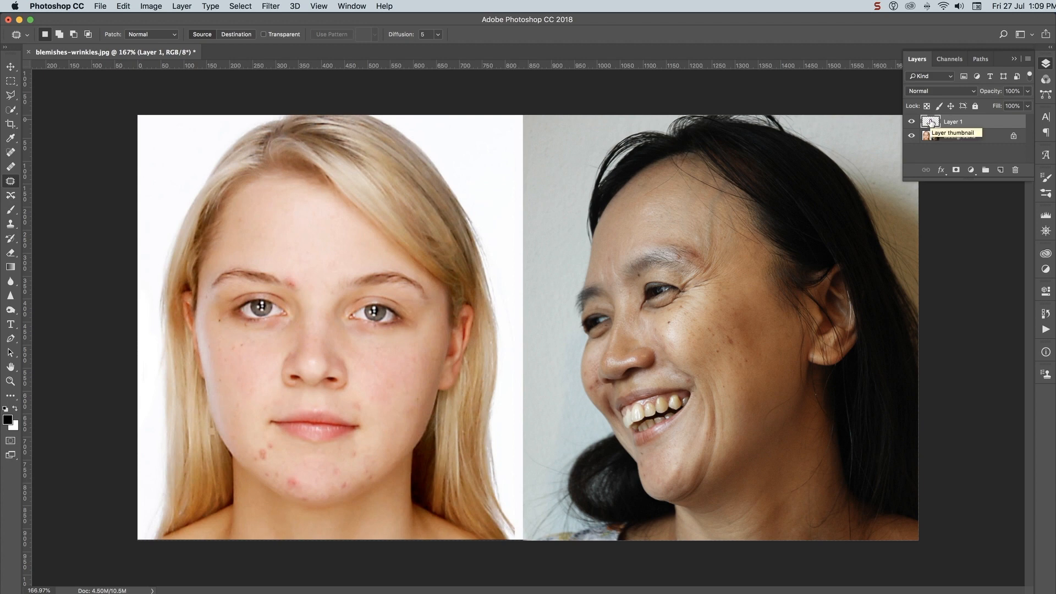
# Step: Duplicate the Background layer and make the copy the active layer for patching
pyautogui.click(993, 140)
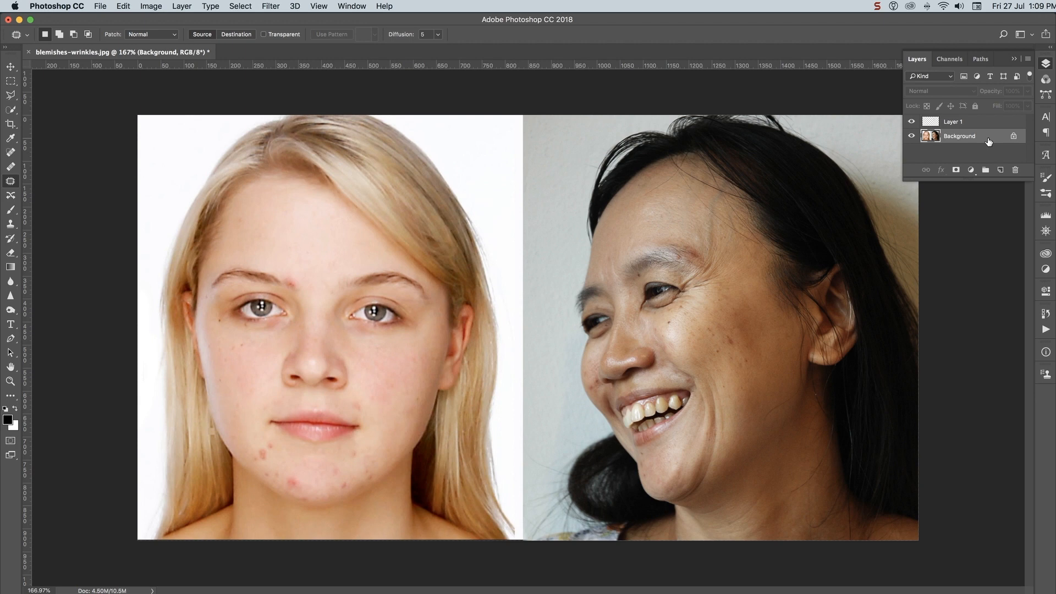
pyautogui.press('super+j')
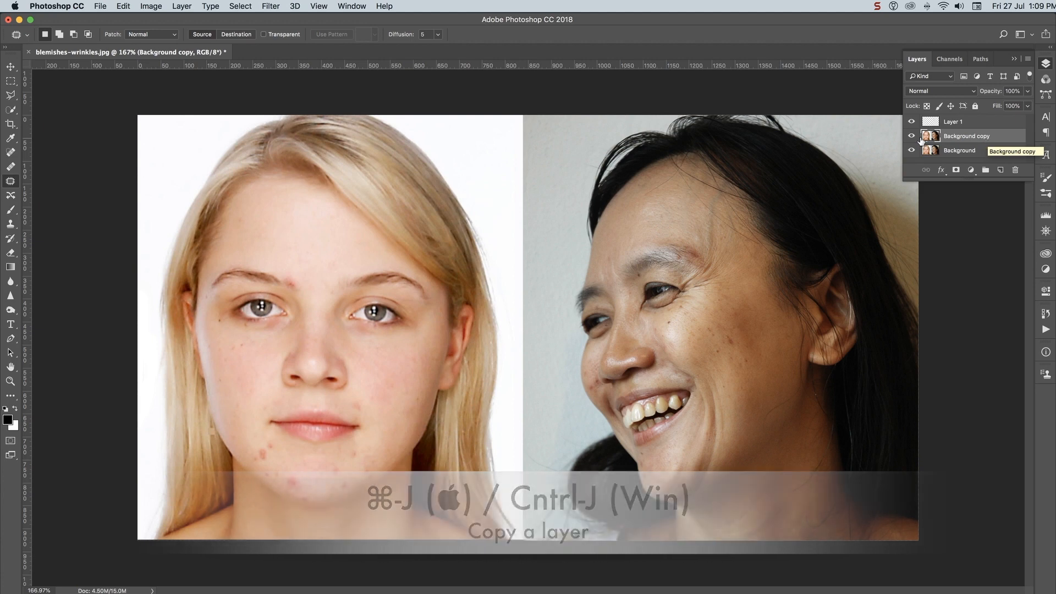
pyautogui.click(183, 7)
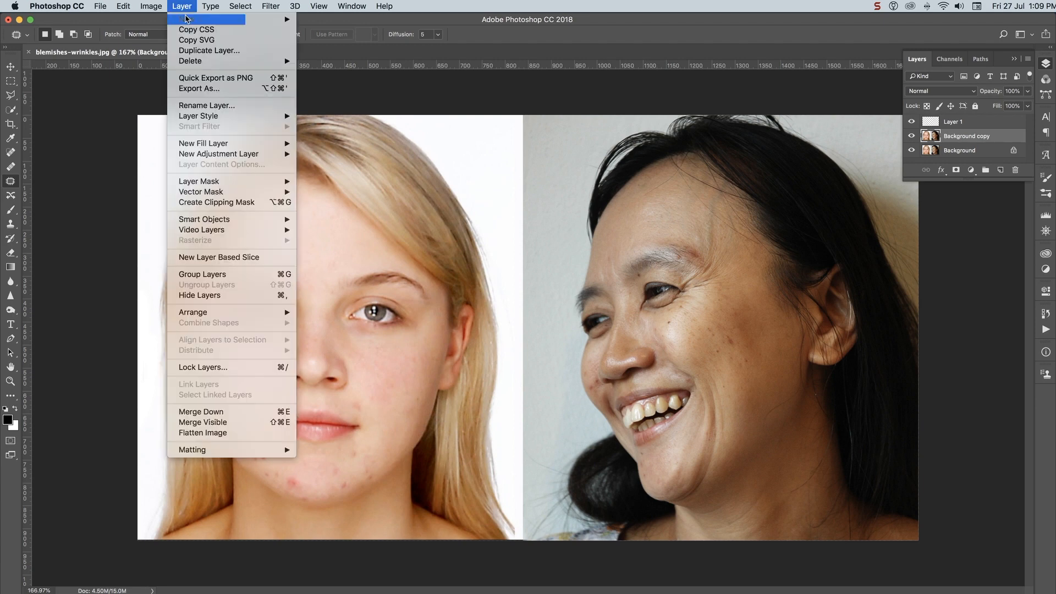
pyautogui.moveTo(190, 19)
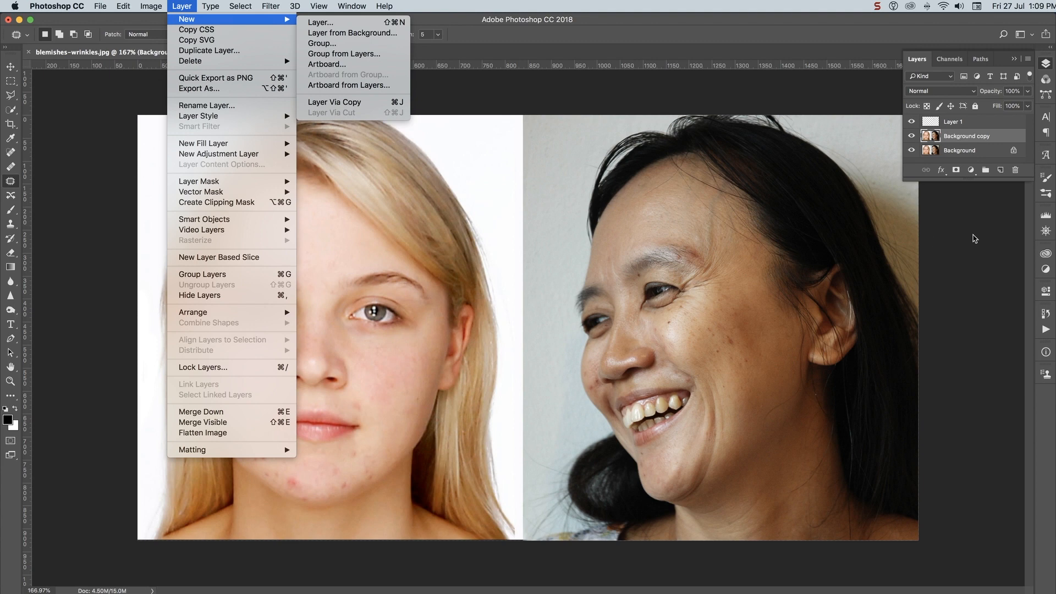
pyautogui.click(995, 140)
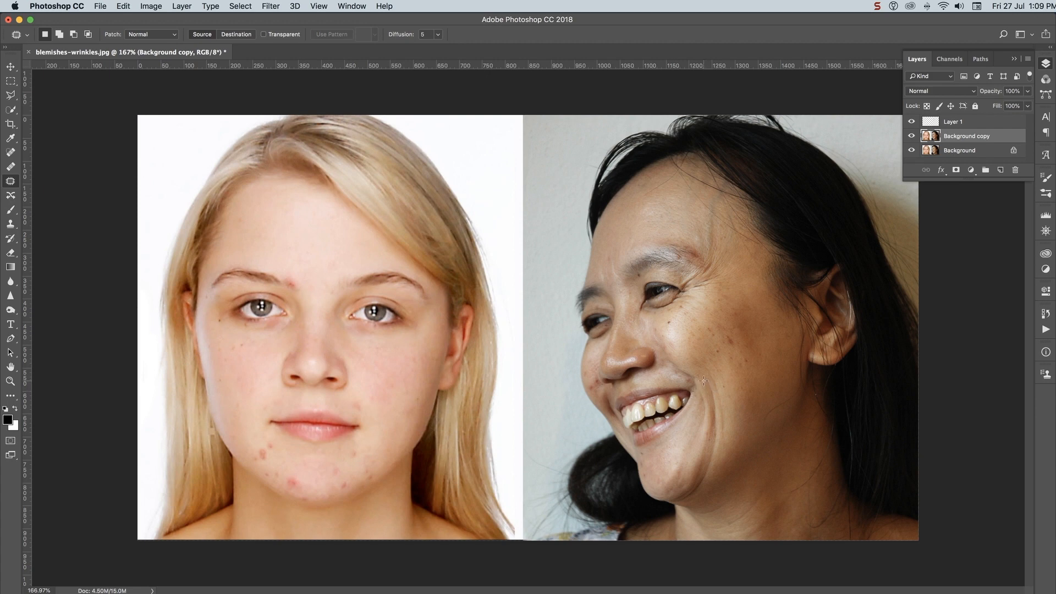
# Step: Patch the dark-haired woman's smile line beside the mouth in two passes with smoother cheek skin, clearing each selection
pyautogui.moveTo(704, 380)
pyautogui.mouseDown()
pyautogui.moveTo(716, 460)
pyautogui.moveTo(704, 479)
pyautogui.moveTo(704, 378)
pyautogui.mouseUp()
pyautogui.moveTo(713, 434); pyautogui.dragTo(728, 418)
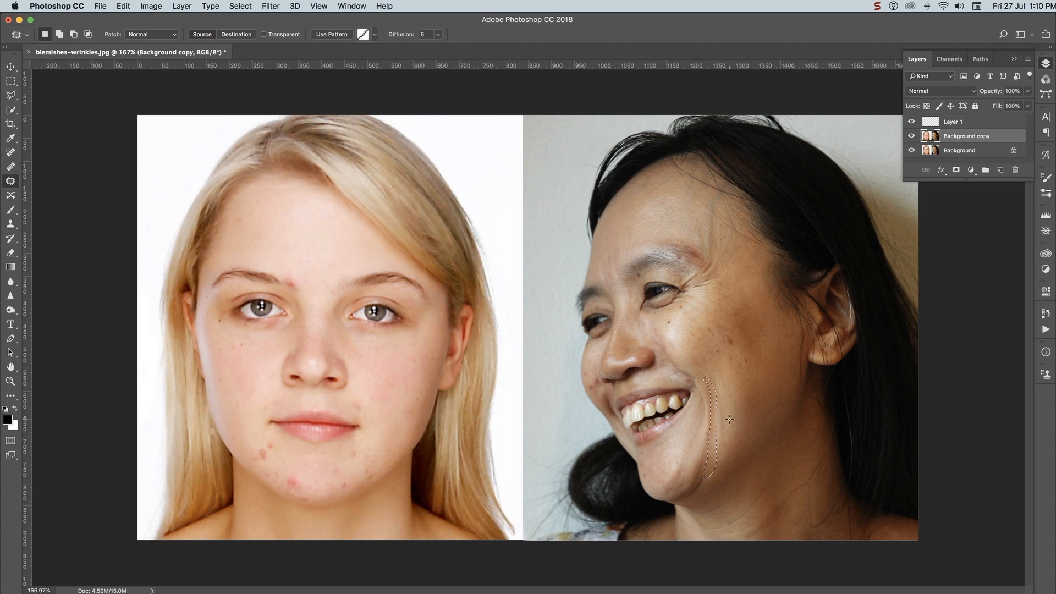
pyautogui.press('super+d')
pyautogui.moveTo(709, 363)
pyautogui.mouseDown()
pyautogui.moveTo(727, 441)
pyautogui.moveTo(717, 460)
pyautogui.moveTo(709, 364)
pyautogui.mouseUp()
pyautogui.moveTo(719, 402); pyautogui.dragTo(734, 382)
pyautogui.press('super+d')
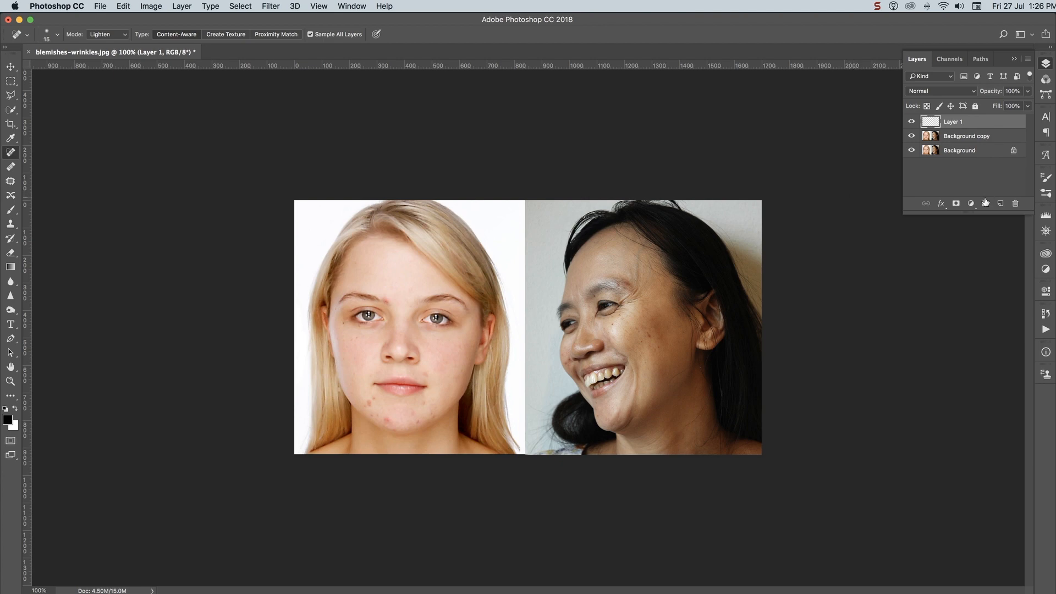
# Step: Add a Black & White adjustment layer above Layer 1 with Reds at -140 and Yellows at -32
pyautogui.click(971, 204)
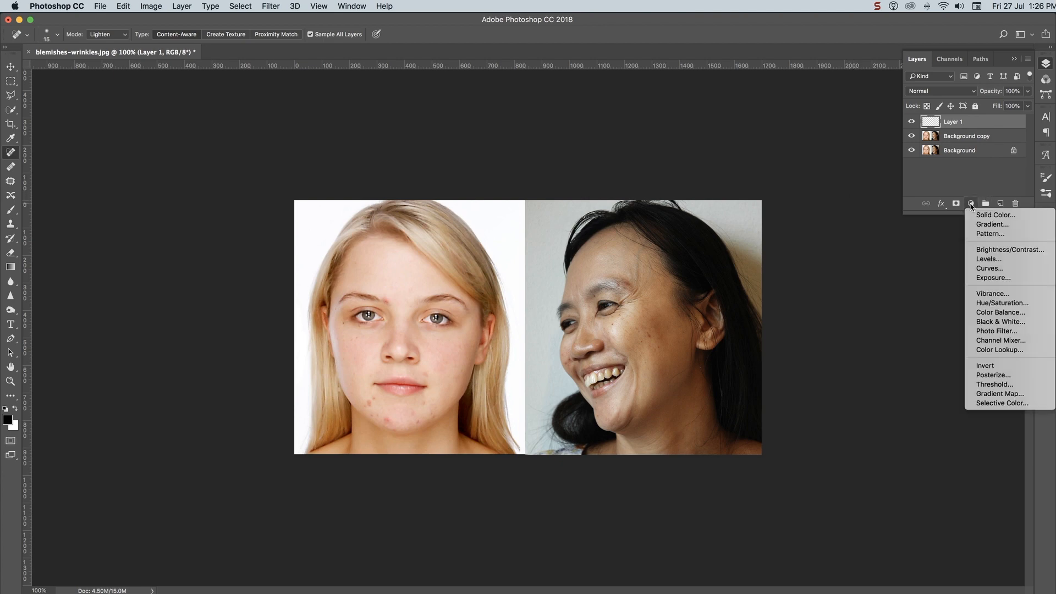
pyautogui.click(981, 323)
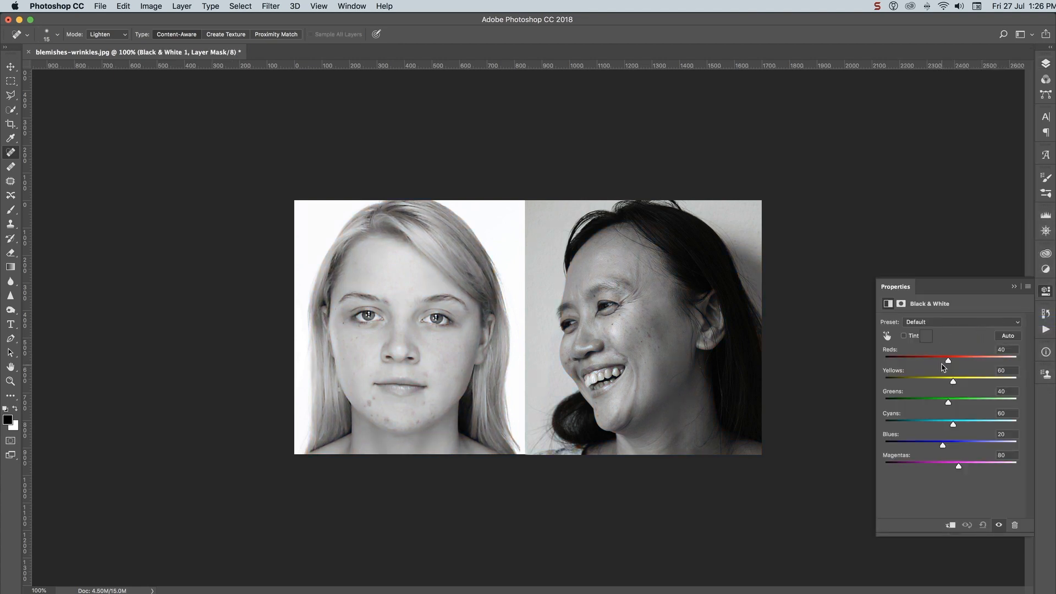
pyautogui.moveTo(948, 362); pyautogui.dragTo(900, 362)
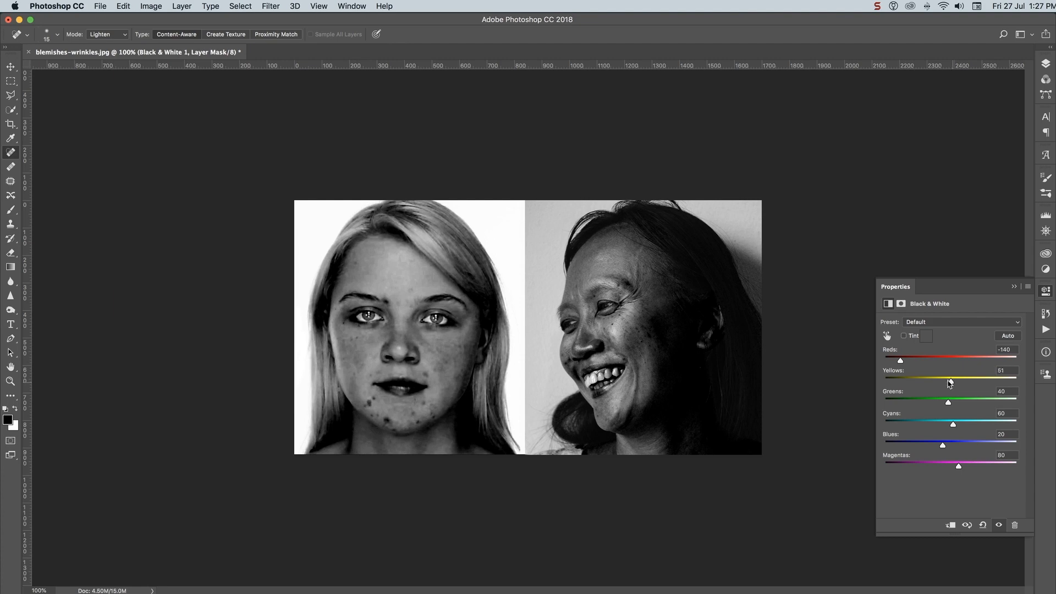
pyautogui.moveTo(951, 382); pyautogui.dragTo(930, 383)
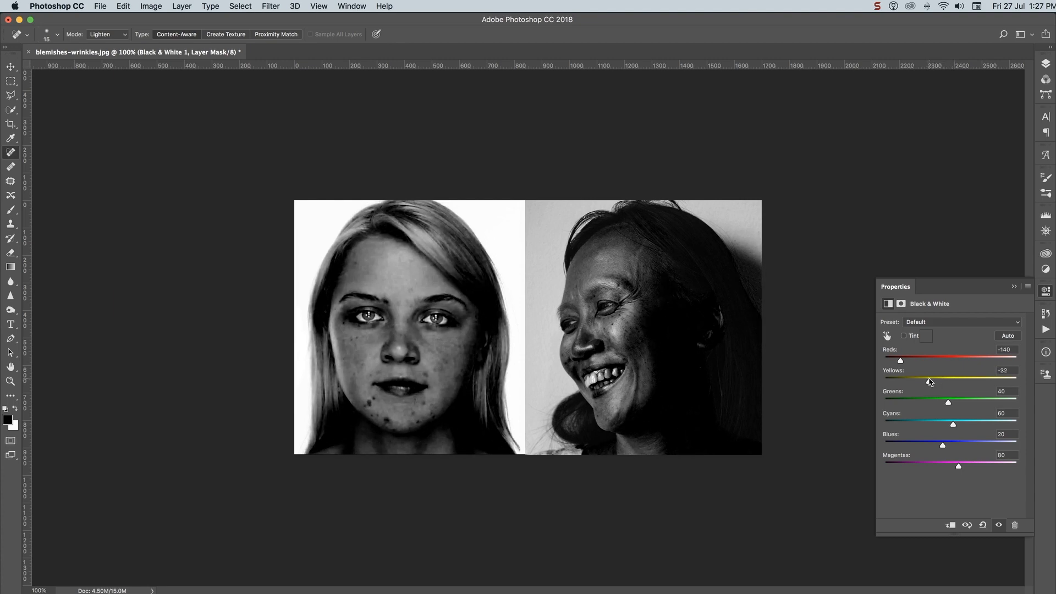
# Step: Add a Curves adjustment layer and raise its black point to an output of 46
pyautogui.click(1045, 64)
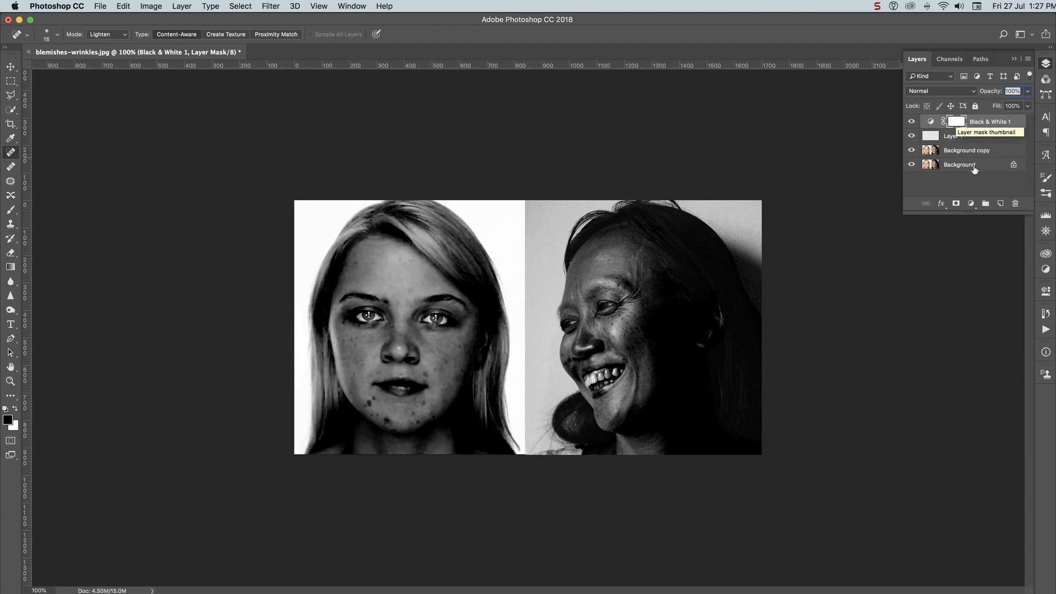
pyautogui.click(970, 204)
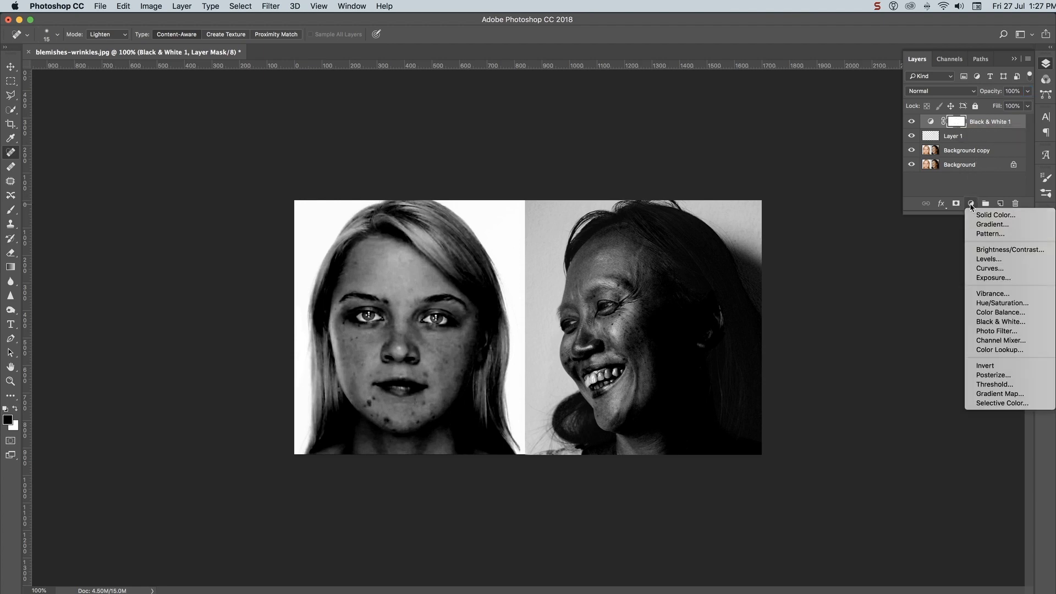
pyautogui.click(977, 269)
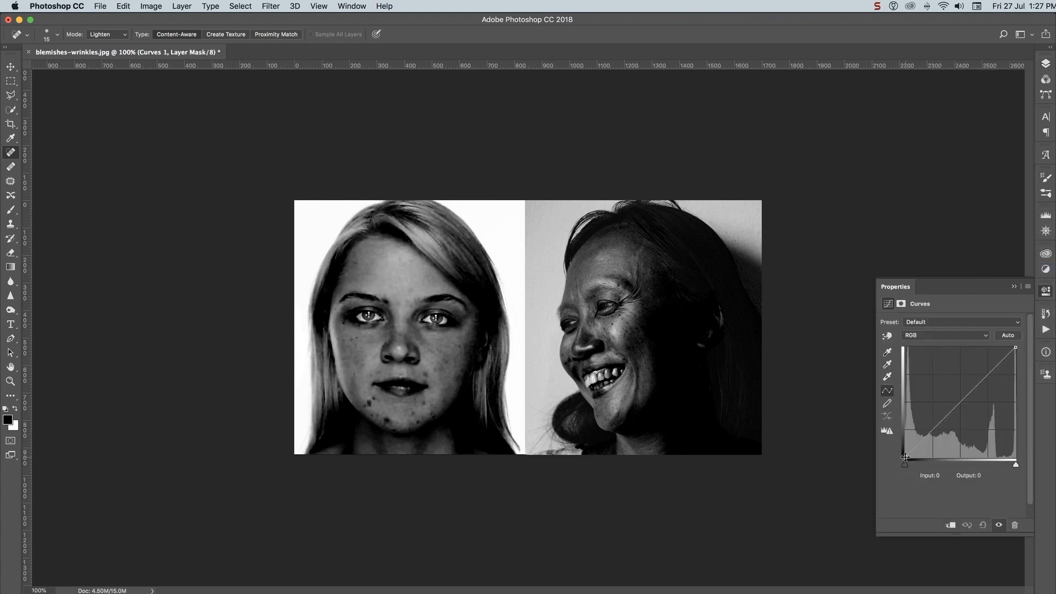
pyautogui.moveTo(904, 457); pyautogui.dragTo(905, 437)
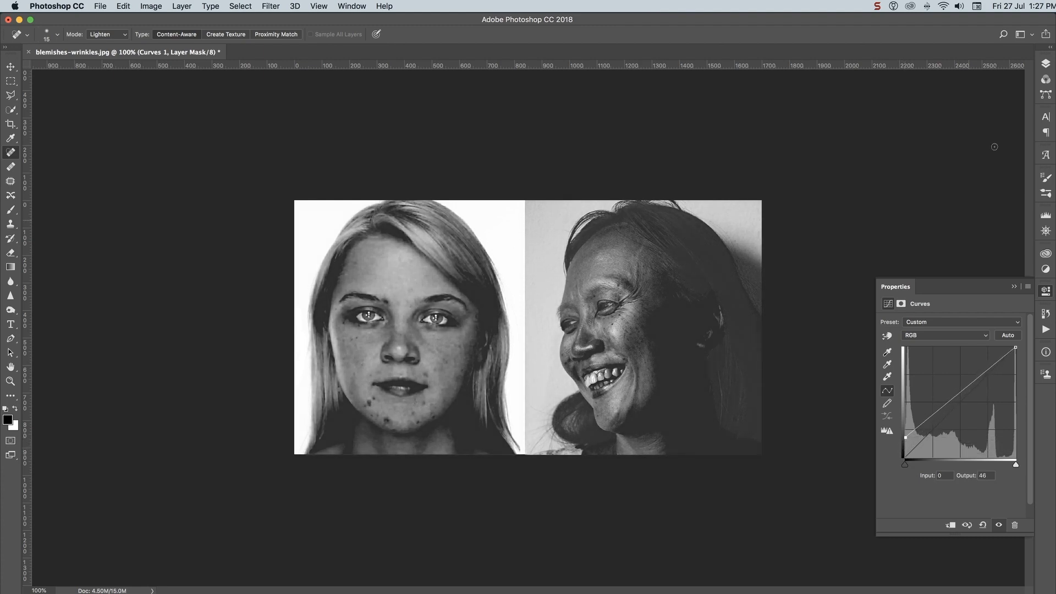
# Step: Move the Curves adjustment layer below the Black & White layer and make Layer 1 active
pyautogui.click(1045, 64)
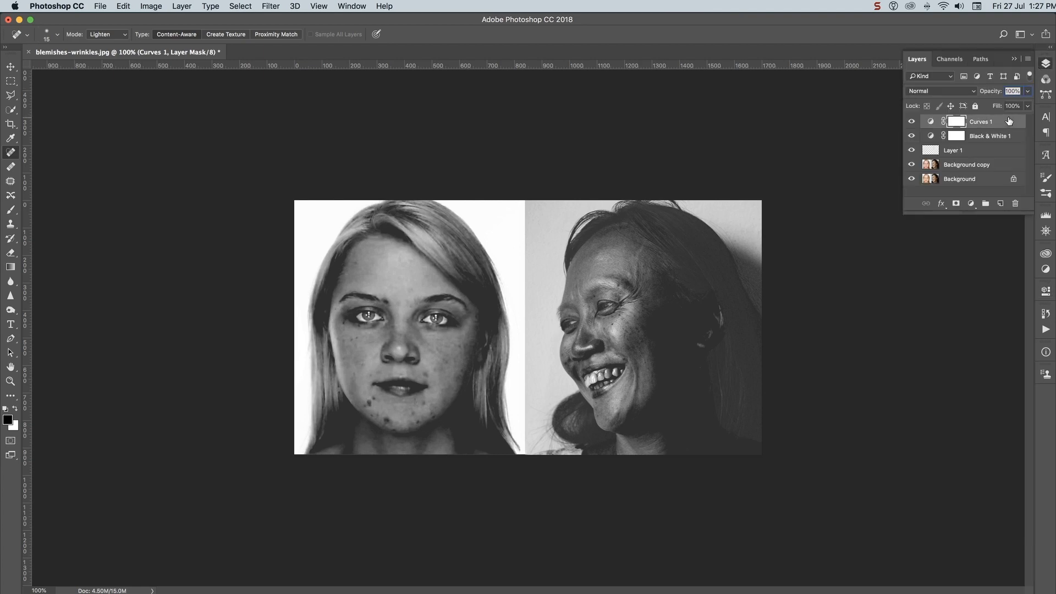
pyautogui.moveTo(1009, 121); pyautogui.dragTo(1009, 143)
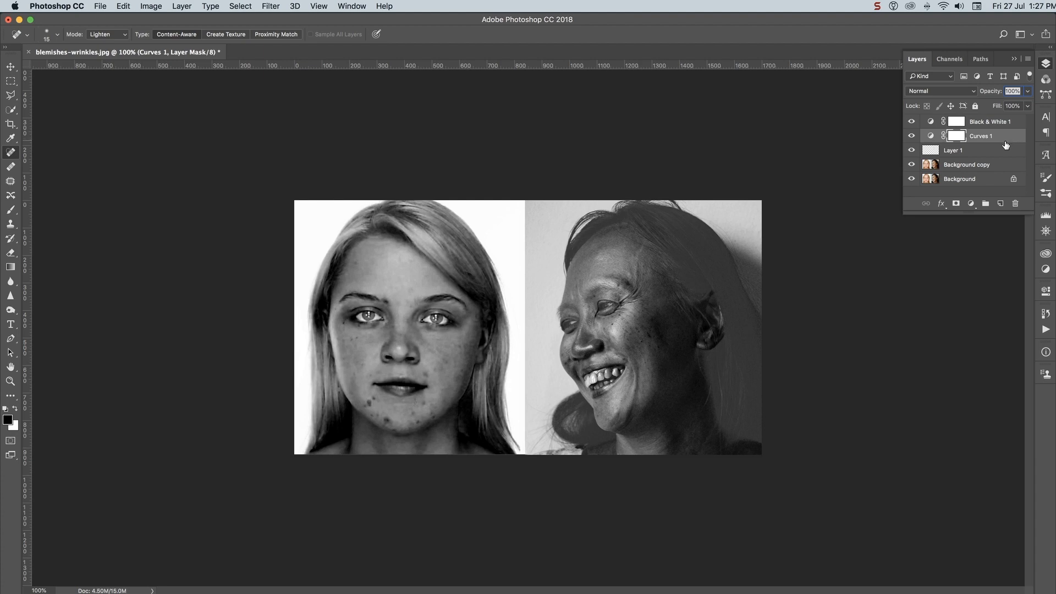
pyautogui.click(989, 154)
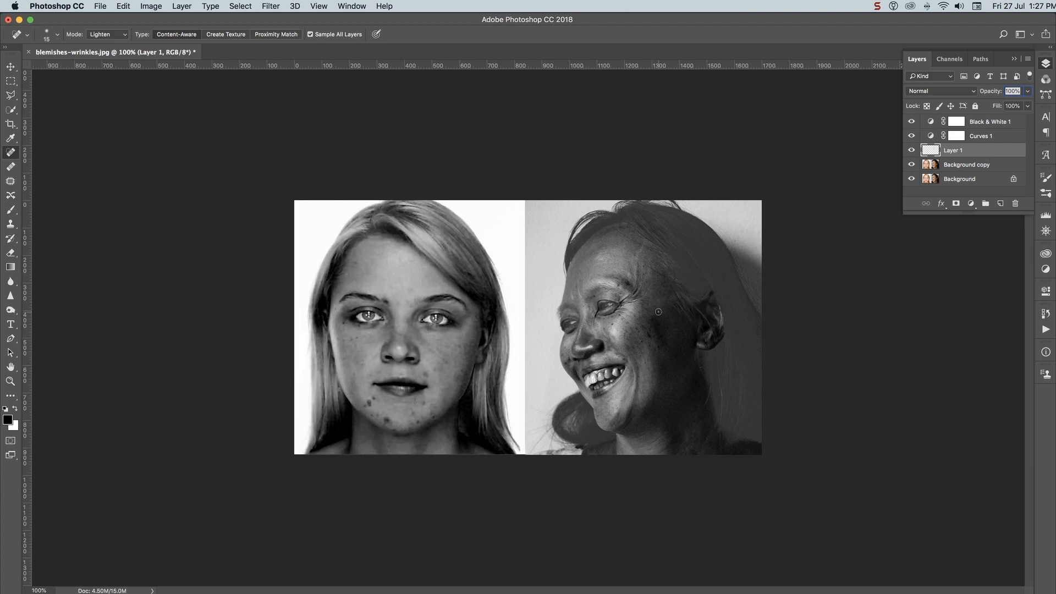
# Step: Hide the Curves and Black & White adjustment layers to view the portraits in color
pyautogui.press('super+plus')
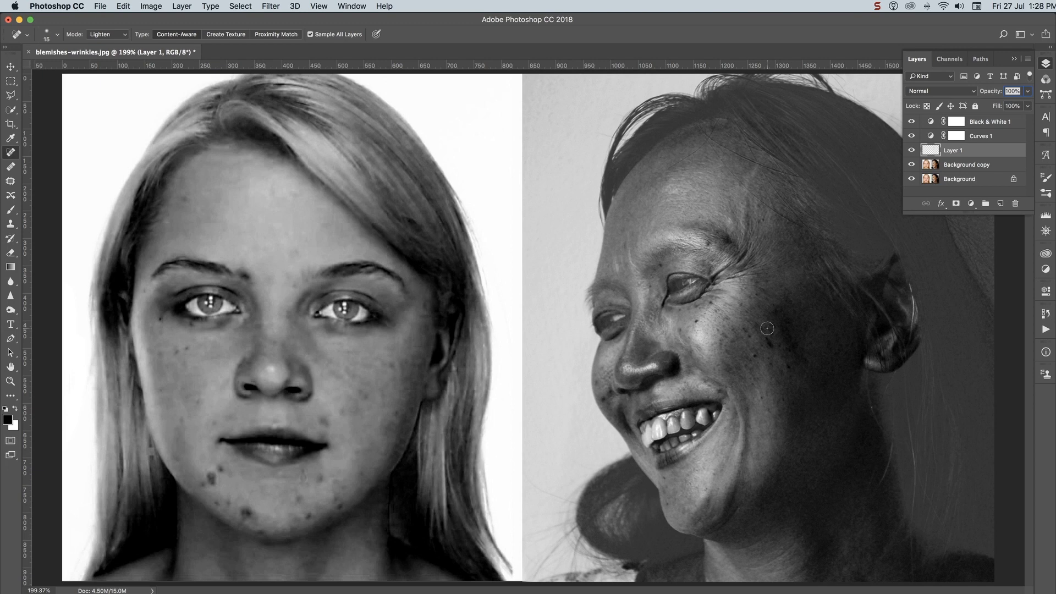
pyautogui.click(911, 136)
pyautogui.click(911, 121)
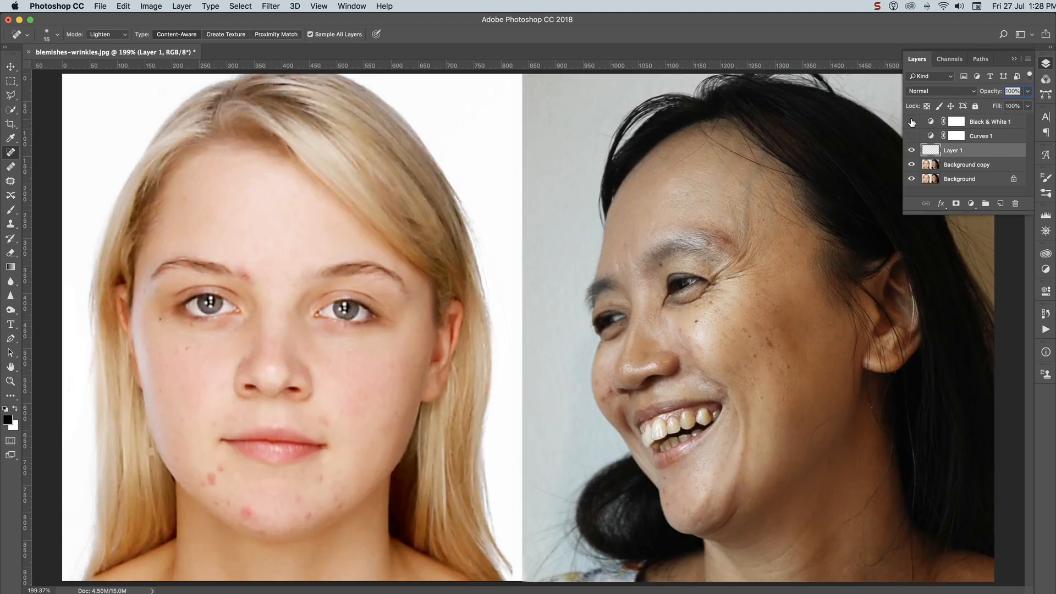
# Step: Toggle the Black & White and Curves adjustment layers on and off to compare the skin blemishes with the color view
pyautogui.moveTo(911, 122); pyautogui.dragTo(911, 139)
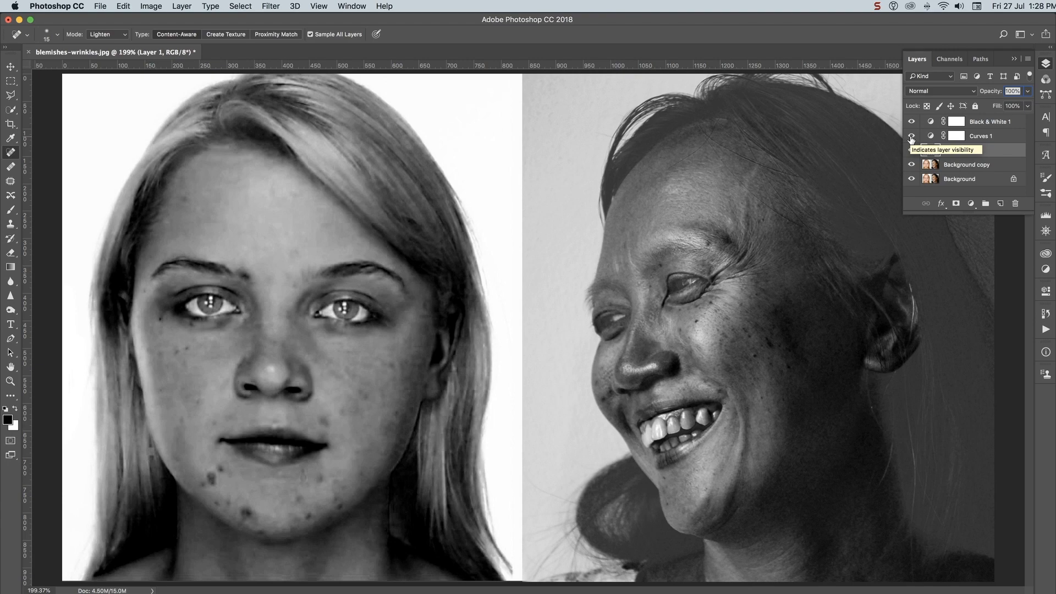
pyautogui.moveTo(911, 138); pyautogui.dragTo(911, 126)
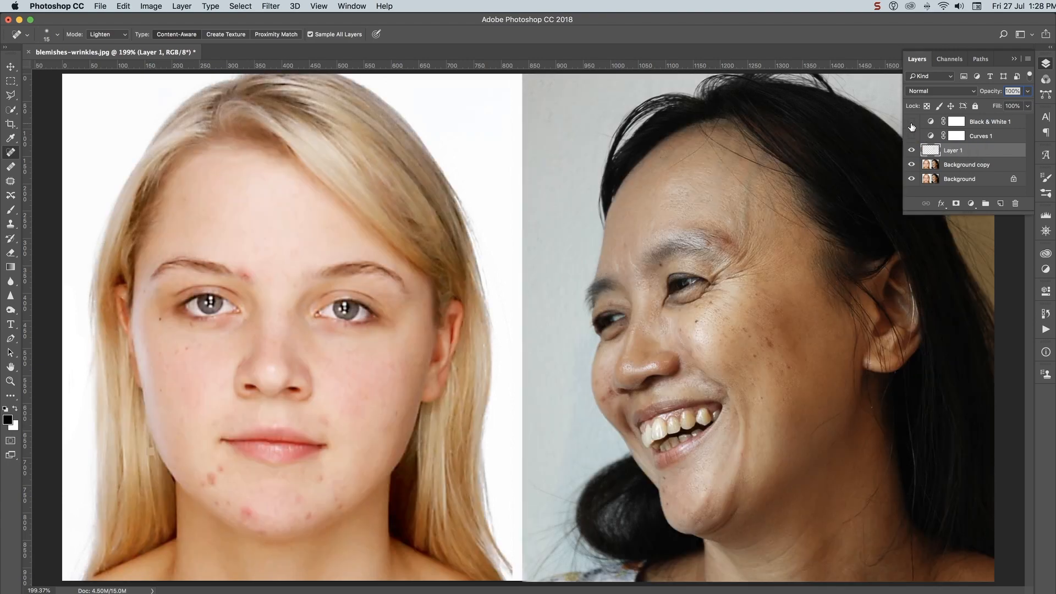
pyautogui.moveTo(911, 126); pyautogui.dragTo(911, 137)
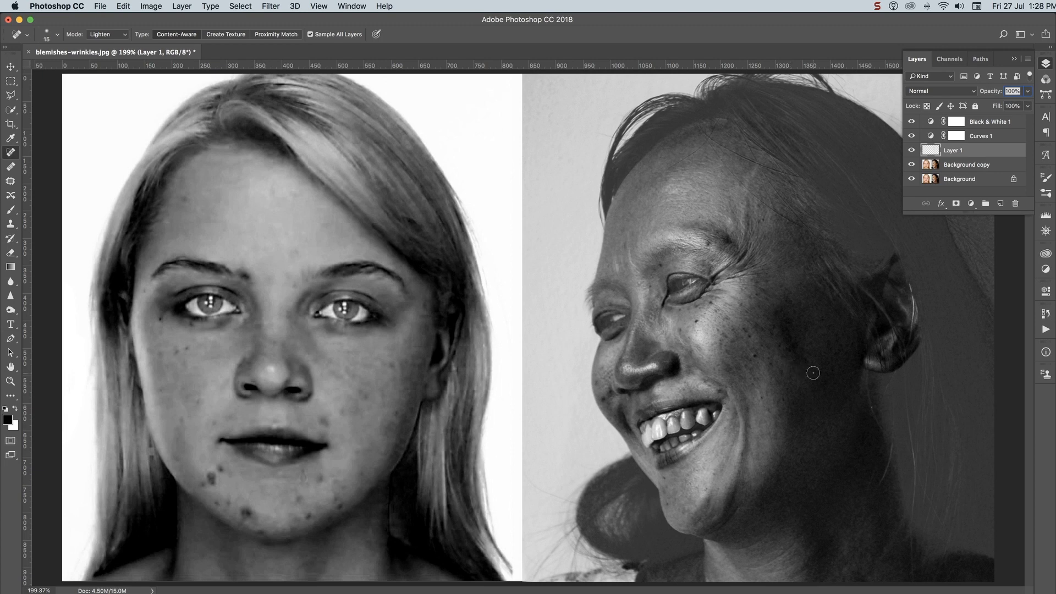
# Step: Delete both the Black & White and Curves adjustment layers
pyautogui.click(1015, 124)
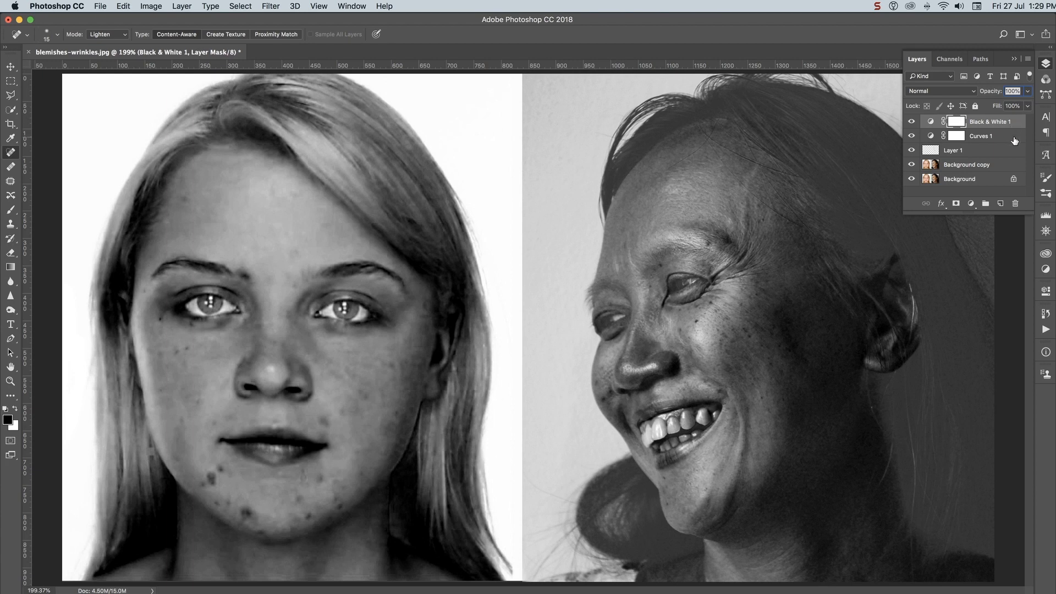
pyautogui.keyDown('super'); pyautogui.click(1014, 140); pyautogui.keyUp('super')
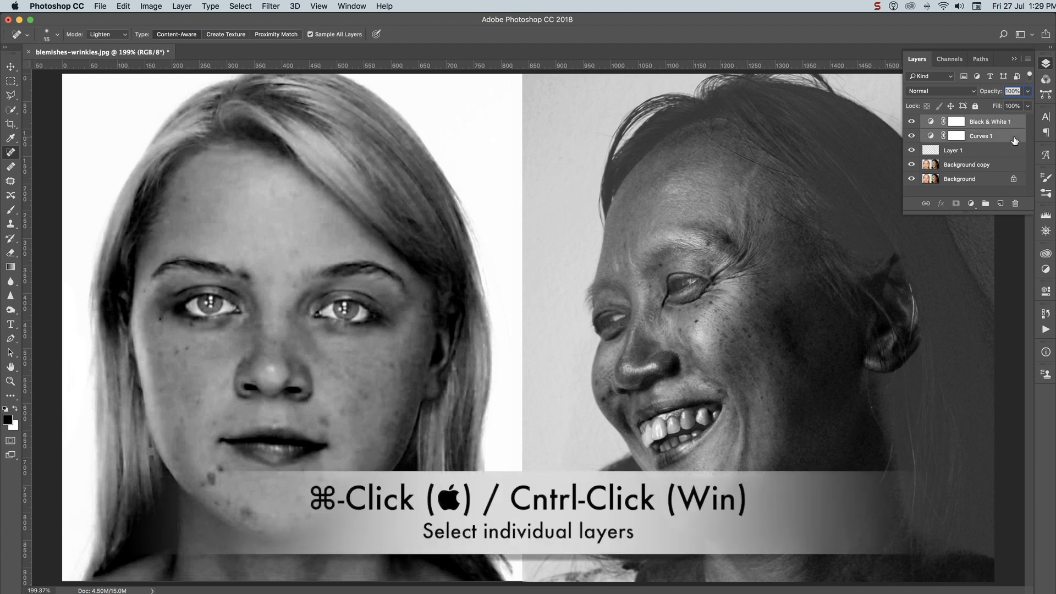
pyautogui.moveTo(1010, 136); pyautogui.dragTo(1016, 204)
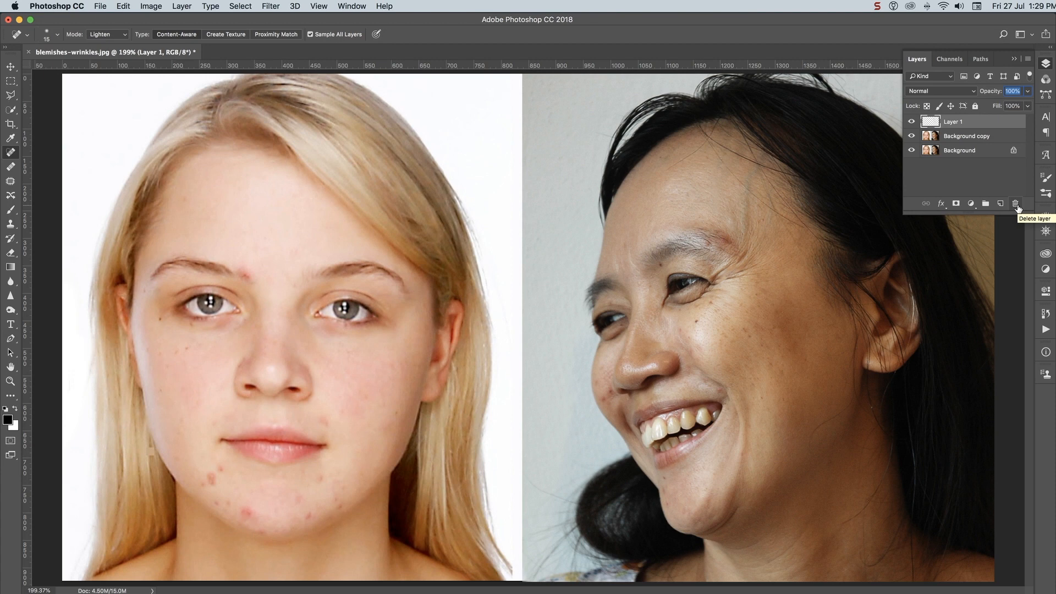
# Step: View the image at 100% and toggle the visibility of Layer 1 and Background copy to compare the portraits before and after retouching
pyautogui.press('super+1')
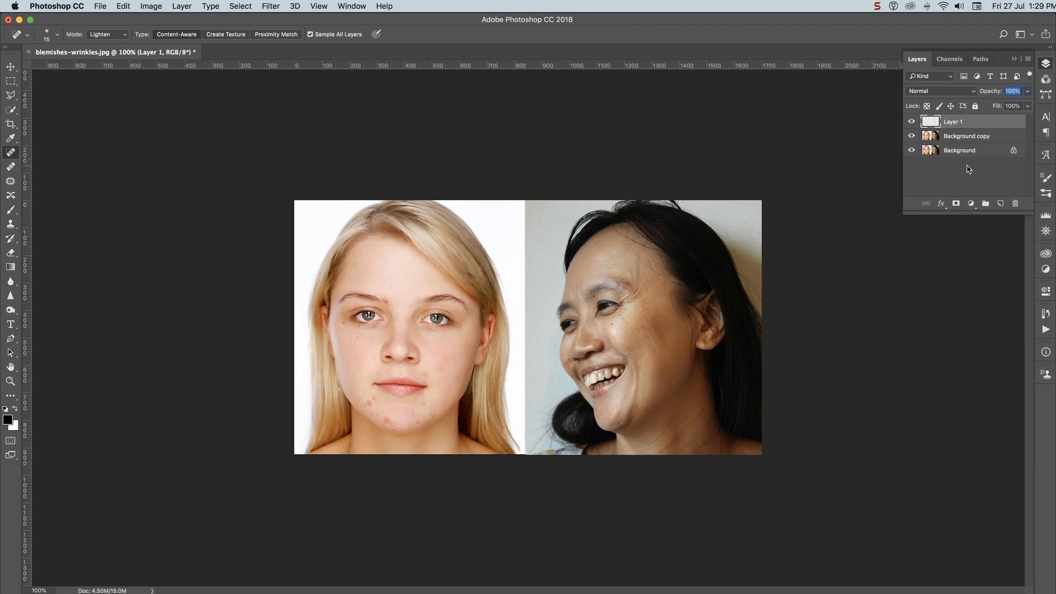
pyautogui.click(911, 121)
pyautogui.click(911, 122)
pyautogui.click(911, 122)
pyautogui.click(911, 122)
pyautogui.click(911, 137)
pyautogui.click(911, 137)
pyautogui.click(911, 137)
pyautogui.click(911, 137)
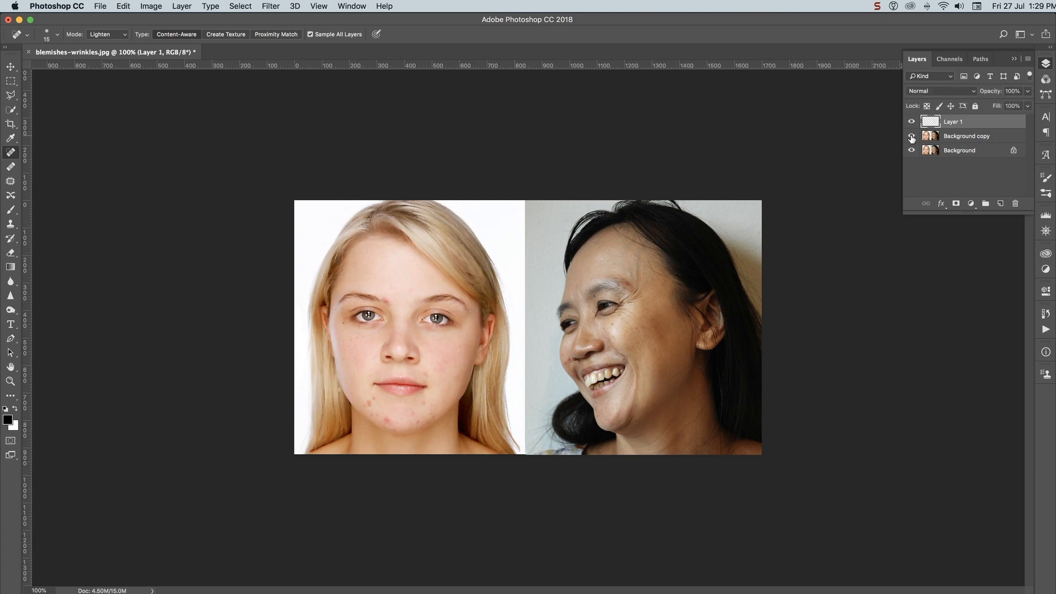